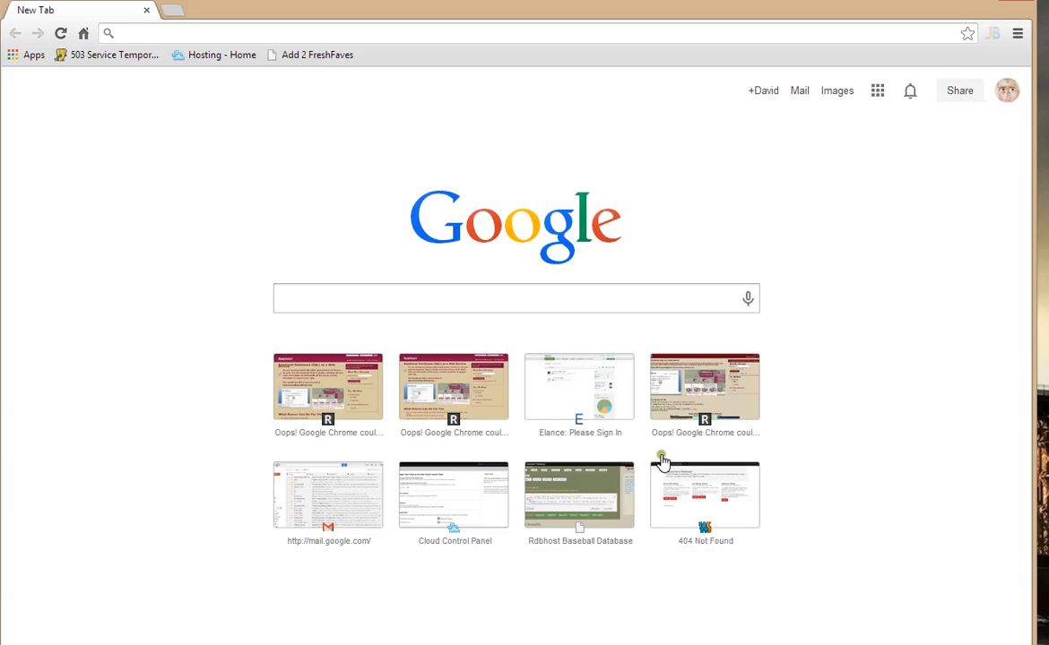
Step: Open the Rdbhost Baseball Database site, then collapse and re-expand its Basic data views
left_click(565, 484)
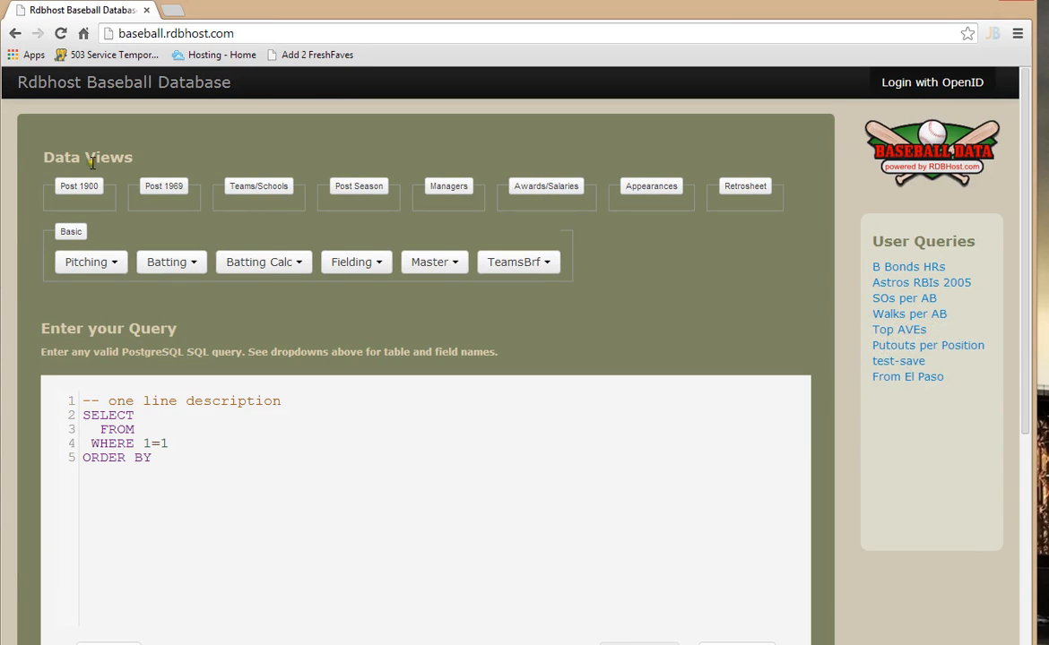
left_click(303, 447)
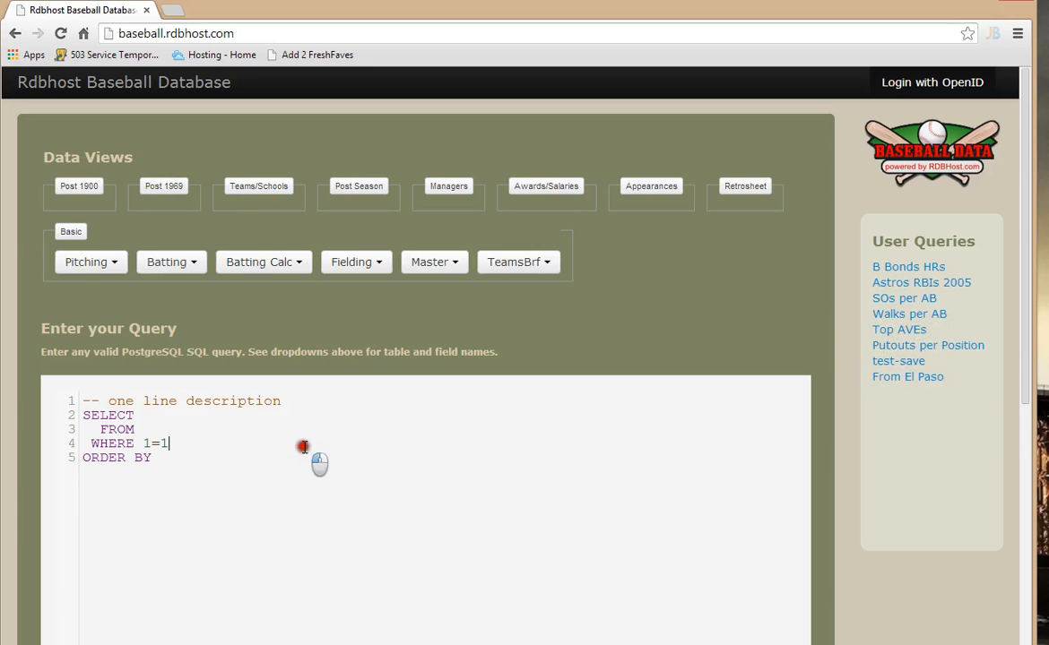
left_click(239, 432)
left_click(74, 232)
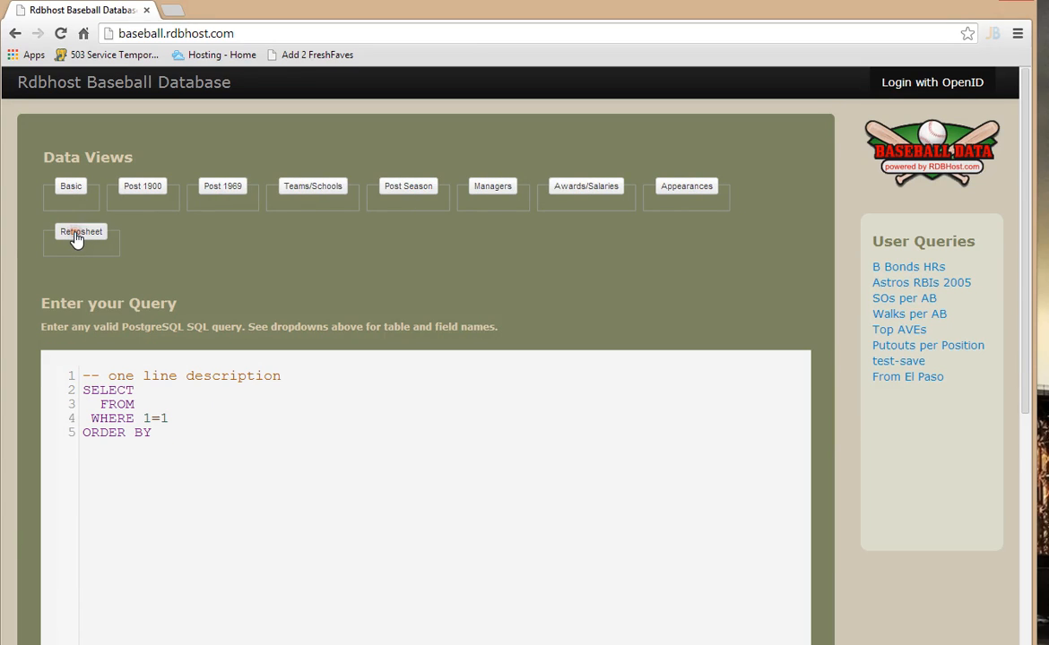
left_click(72, 186)
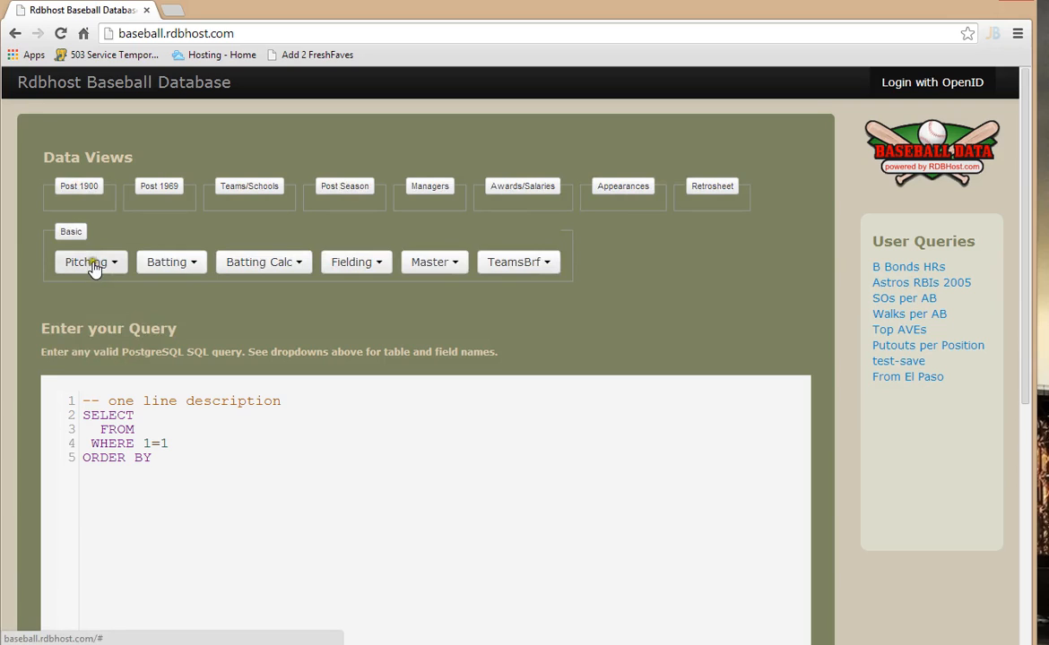
Step: Add the namefirst field from the Master table to the query
left_click(436, 264)
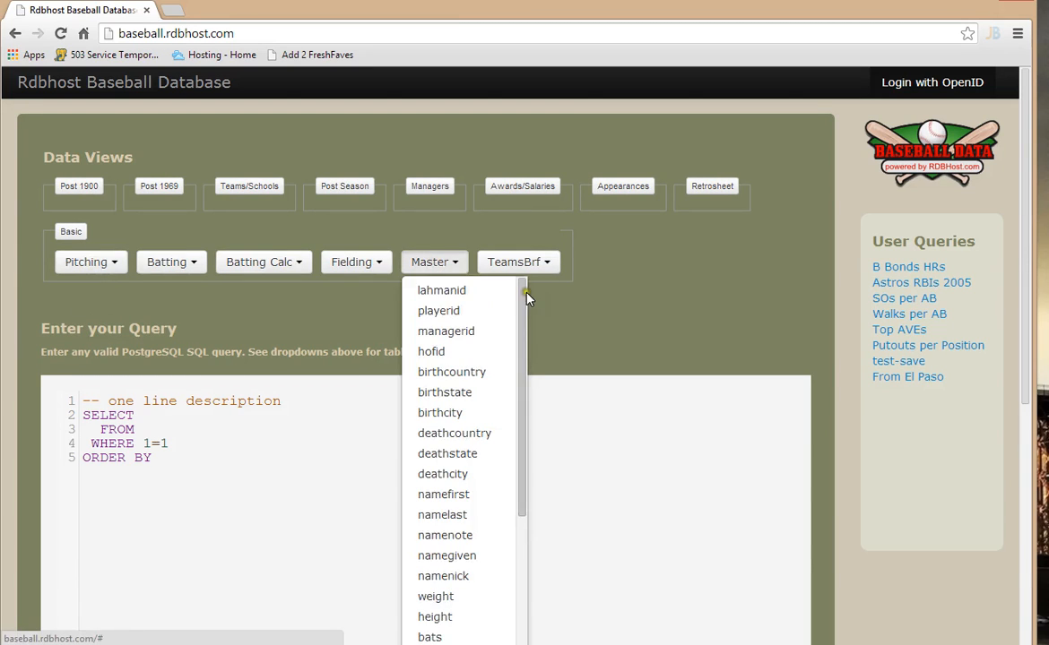
left_click_drag(527, 305, 546, 532)
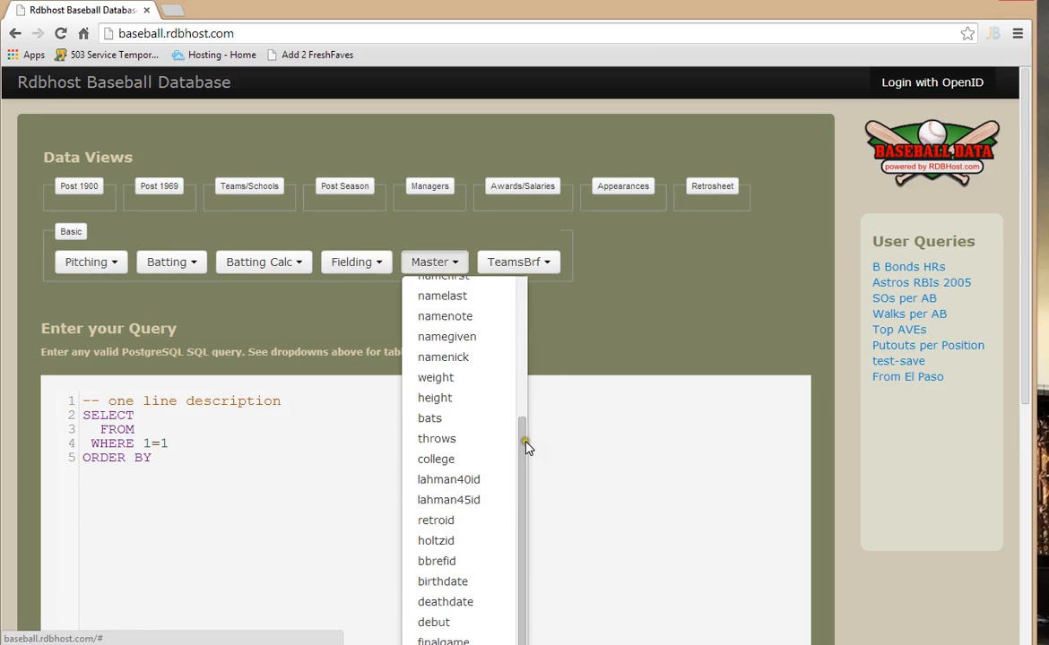
left_click_drag(527, 445, 527, 434)
left_click(444, 294)
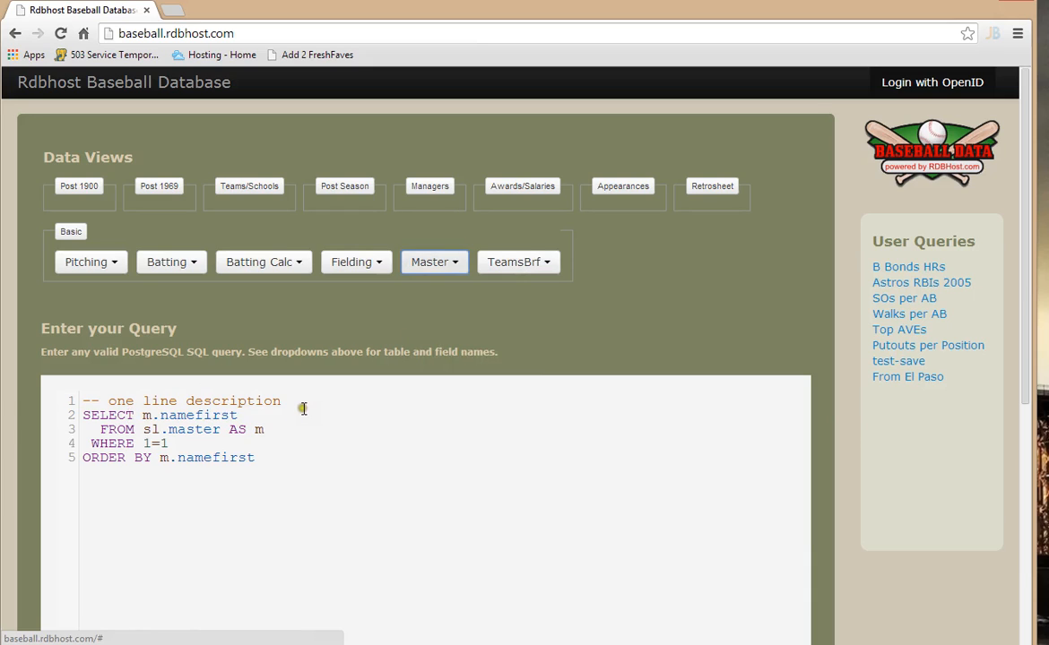
left_click(174, 416)
left_click(188, 429)
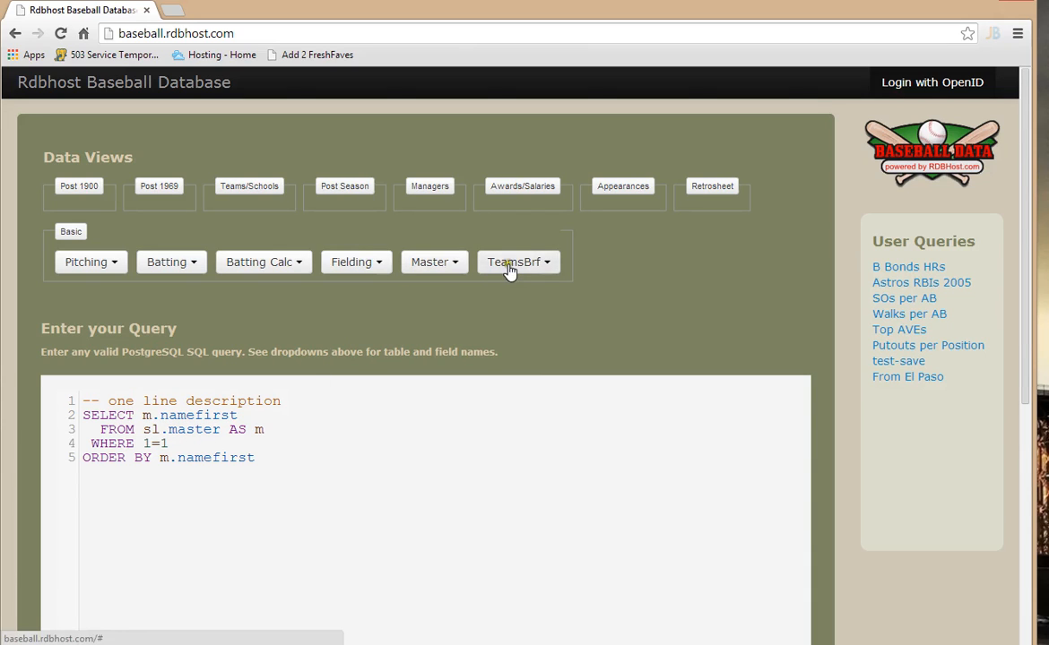
Step: Add the namelast and birthstate fields from the Master table to the query's SELECT list
left_click(433, 262)
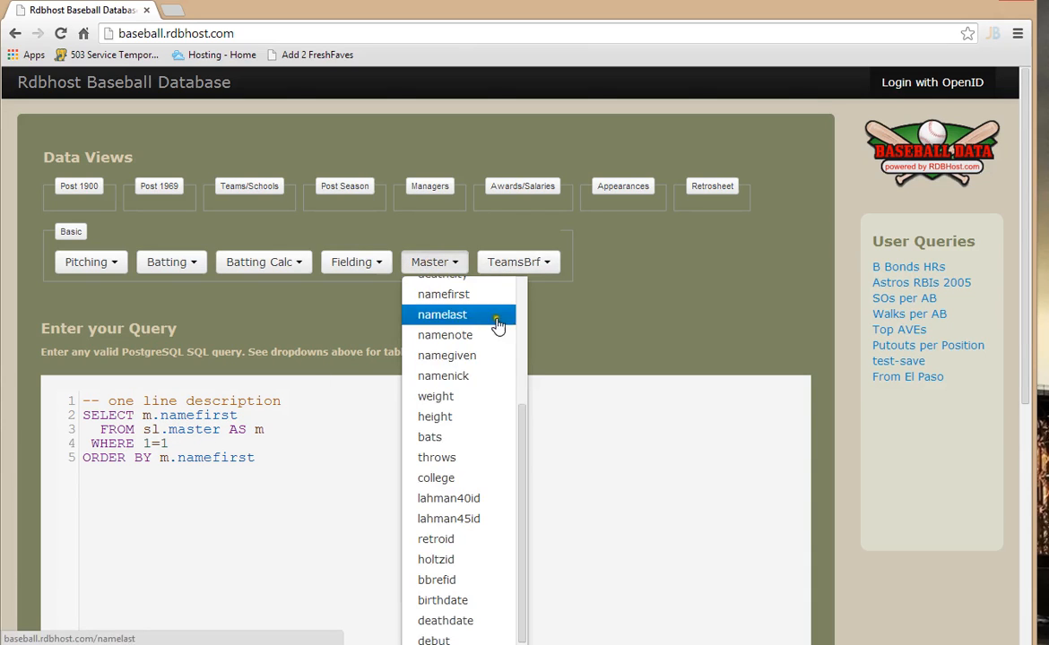
left_click(483, 314)
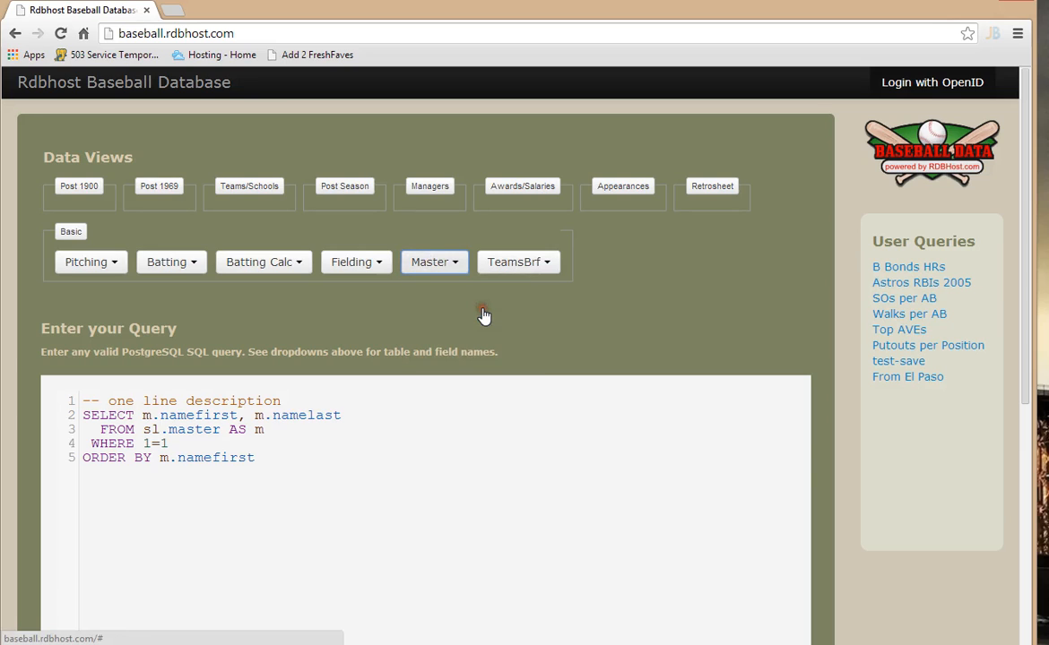
left_click(441, 265)
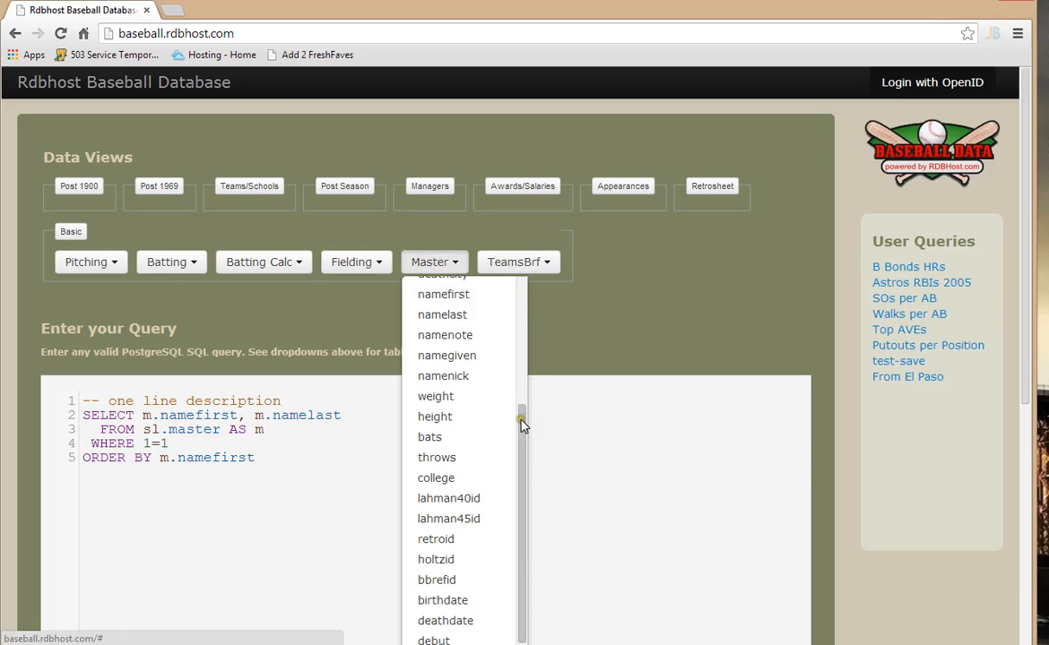
left_click_drag(523, 421, 527, 273)
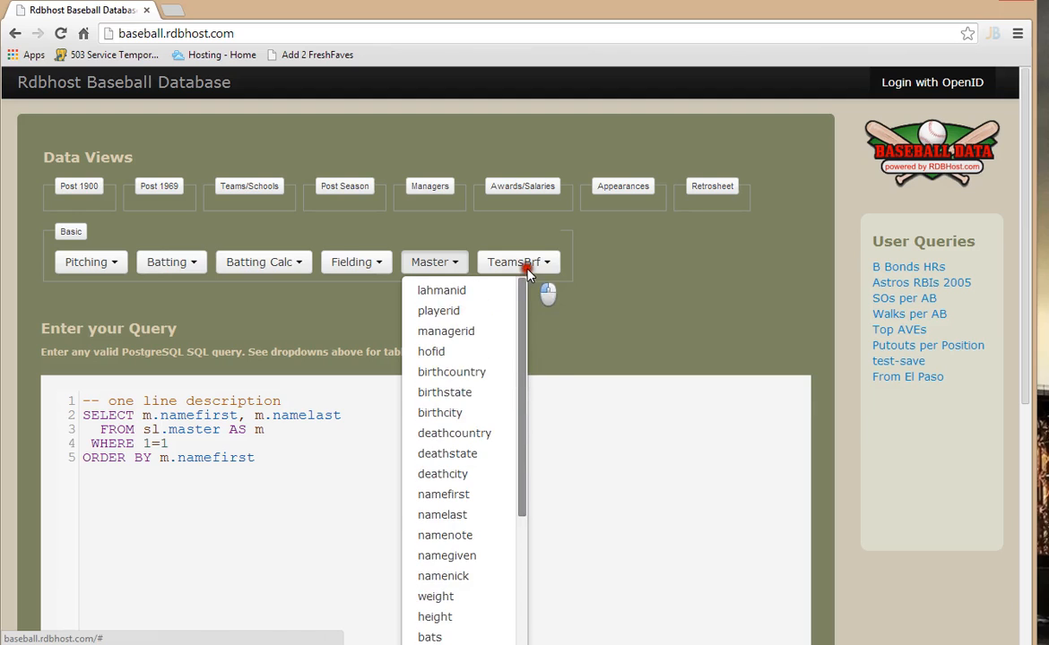
left_click(471, 394)
Step: Replace the WHERE condition 1=1 with m.birthstate = 'TX' AND m.birthcity = 'El Paso'
left_click(323, 445)
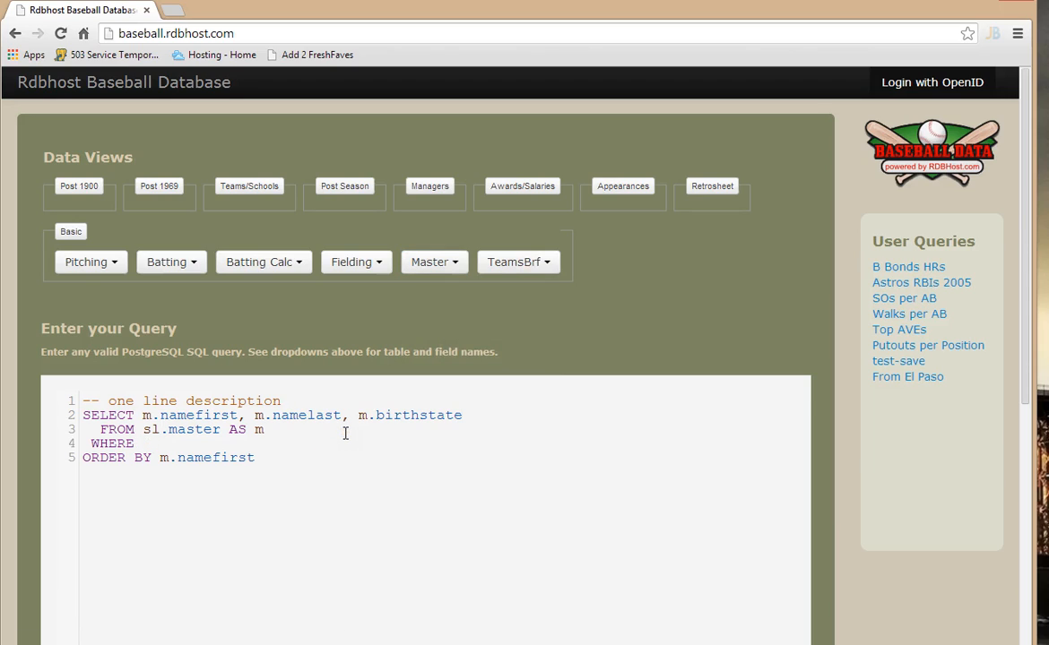
type("m.birthstate = 'TX' A")
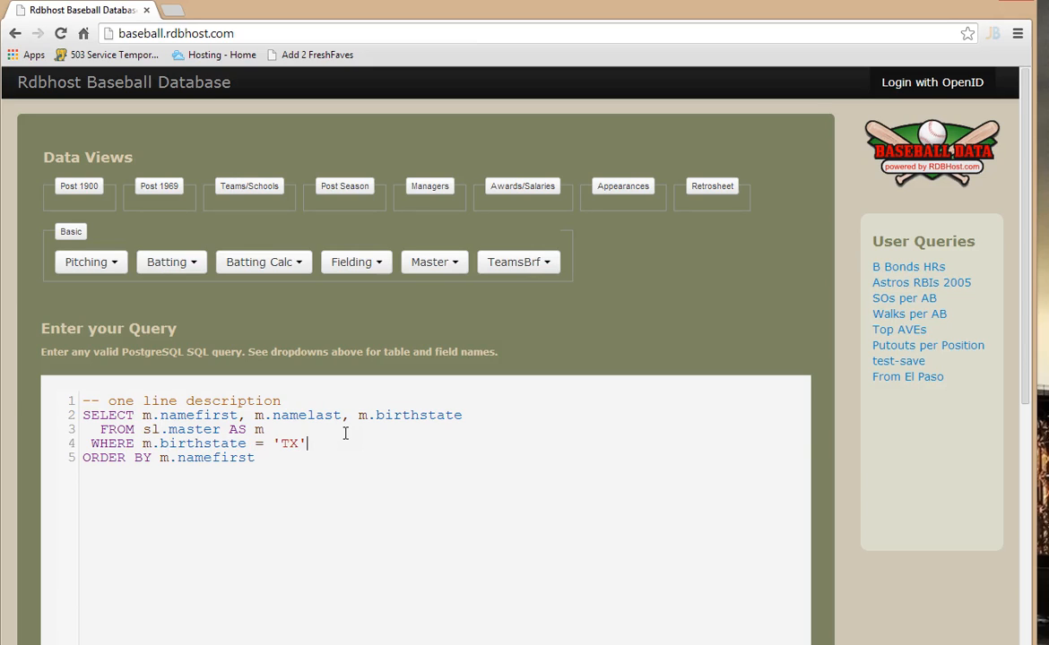
type("ND m.birthcity = 'El ")
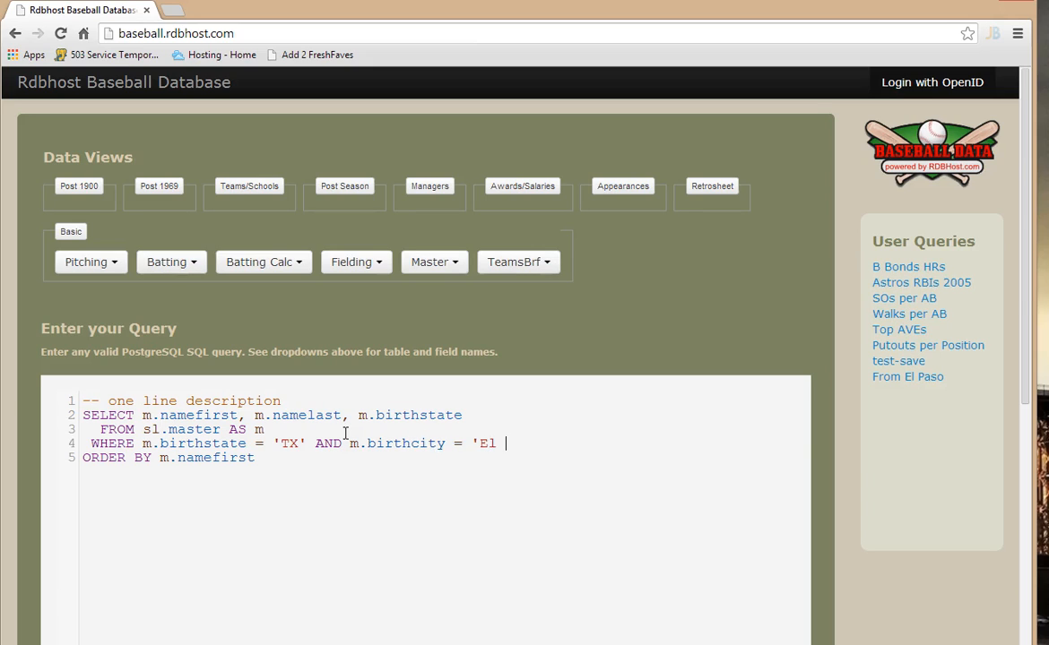
type("Paso")
Step: Replace the query's one-line description comment with "Names of players from El Paso, TX"
left_click(311, 397)
key("BackSpace")
key("BackSpace")
key("BackSpace")
key("BackSpace")
key("BackSpace")
key("BackSpace")
key("BackSpace")
key("BackSpace")
key("BackSpace")
key("BackSpace")
key("BackSpace")
key("BackSpace")
key("BackSpace")
key("BackSpace")
key("BackSpace")
key("BackSpace")
key("BackSpace")
key("BackSpace")
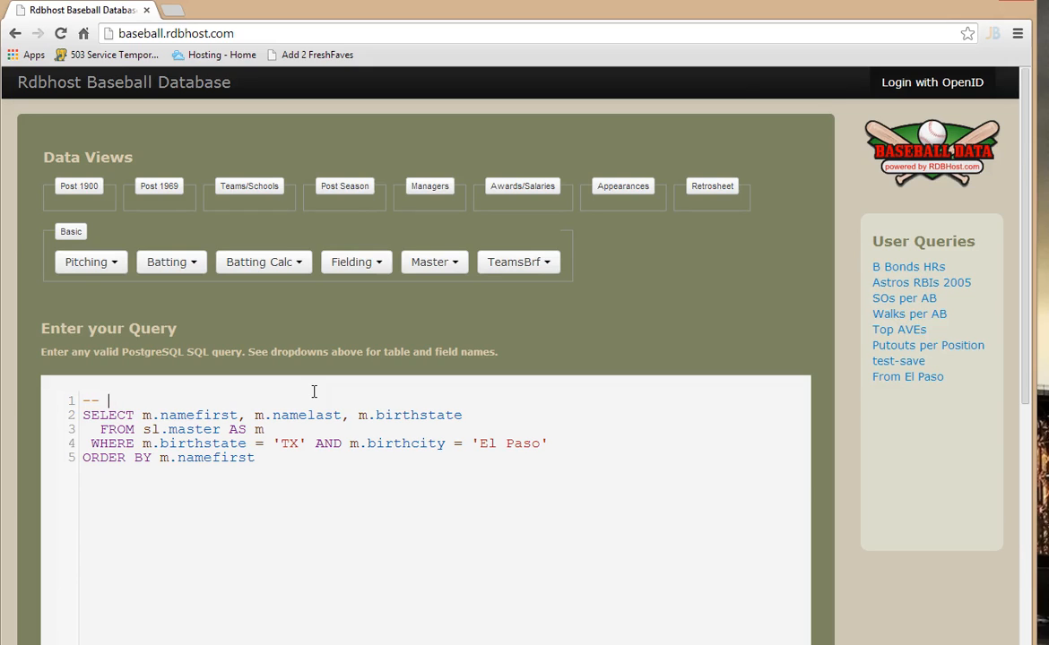
type("NAmes")
key("BackSpace")
key("BackSpace")
type("ames of players from El Paso, TX")
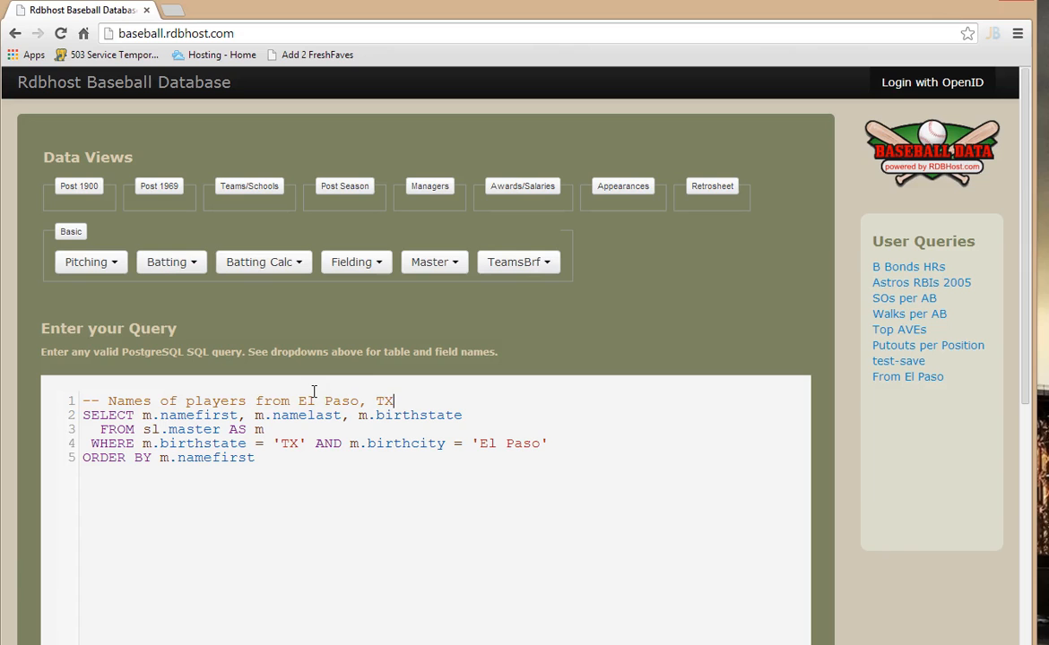
Step: Run the query to get the data and review the results table
scroll(448, 374, "down", 4)
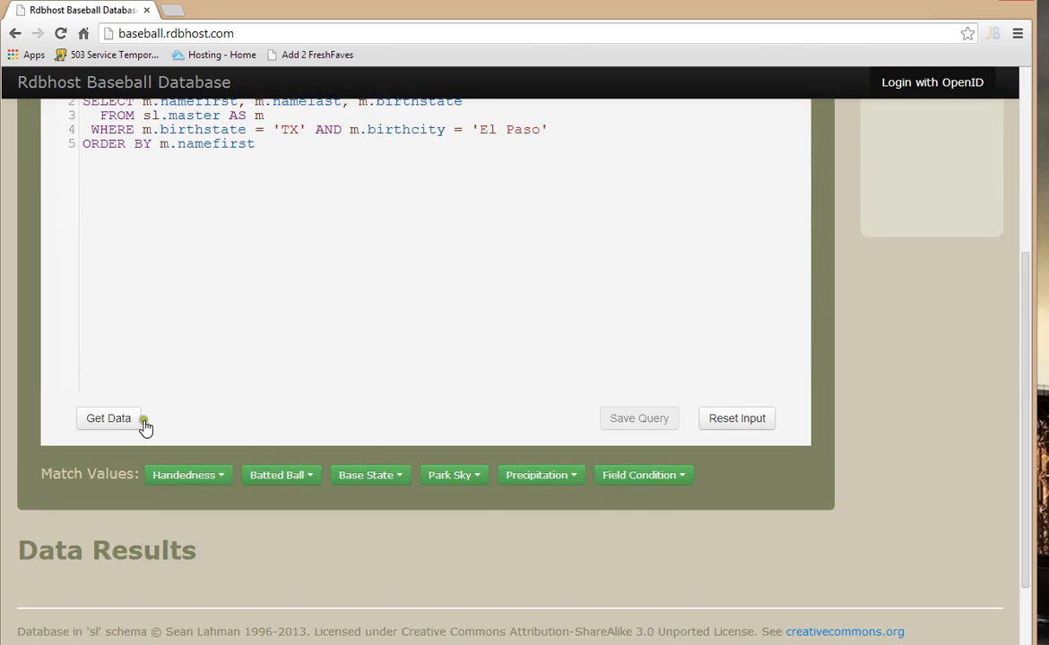
left_click(90, 418)
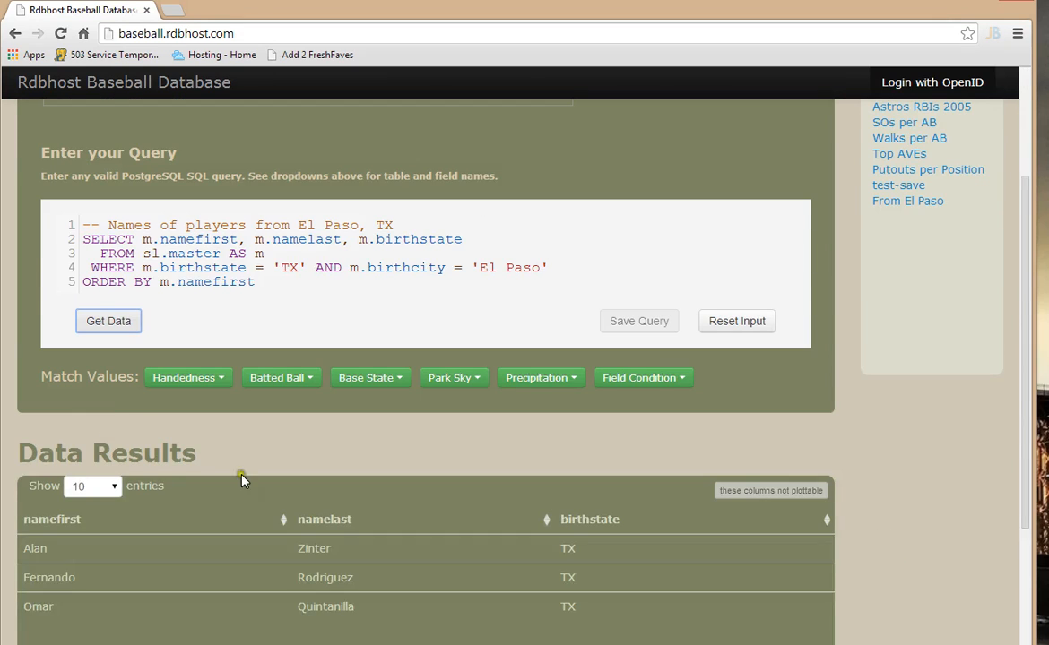
scroll(240, 480, "down", 3)
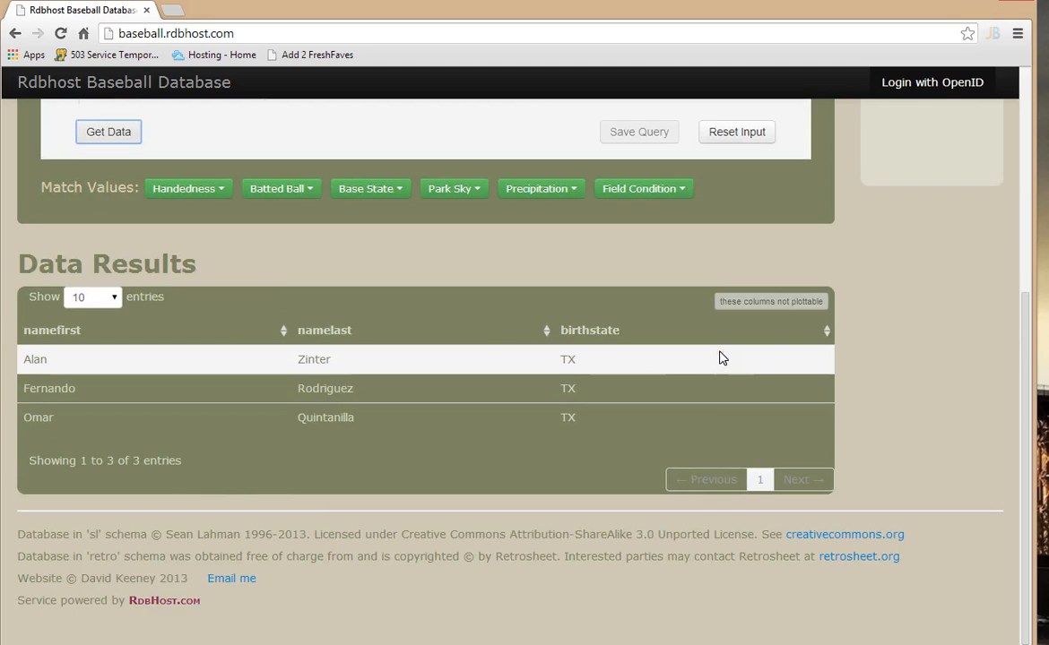
scroll(480, 380, "up", 3)
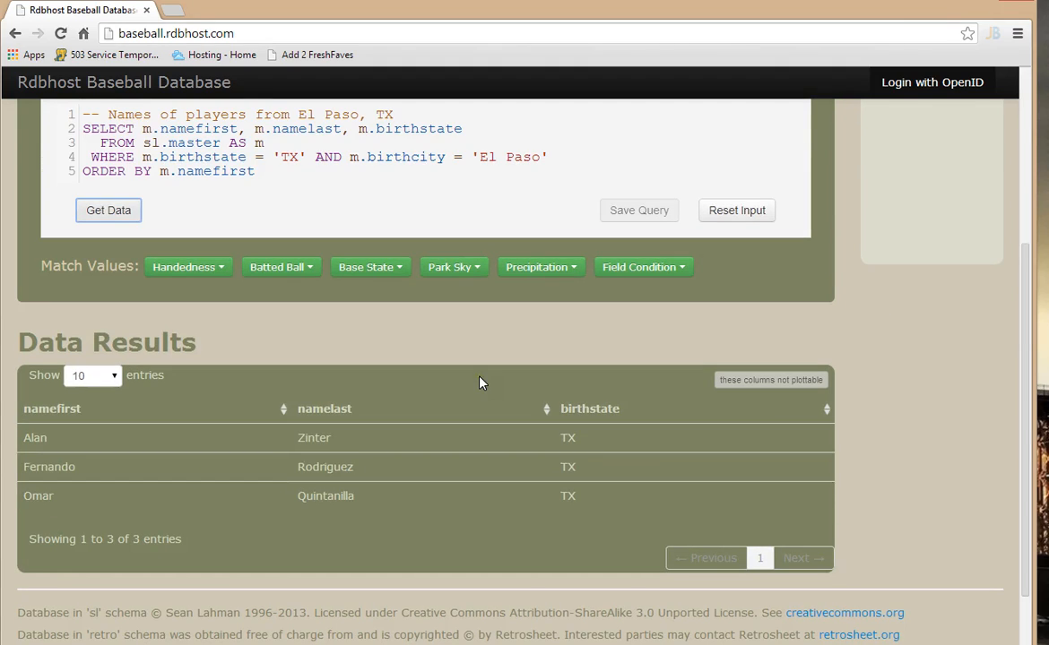
Step: Examine the match value options for Handedness, Batted Ball and Base State without inserting any
scroll(476, 380, "up", 2)
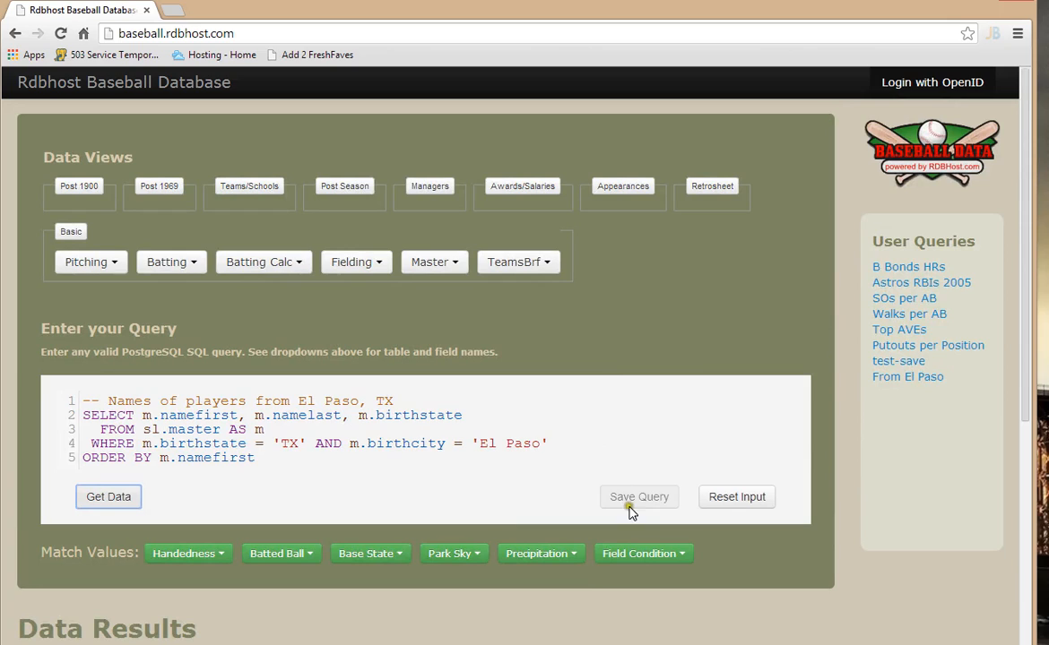
left_click(190, 554)
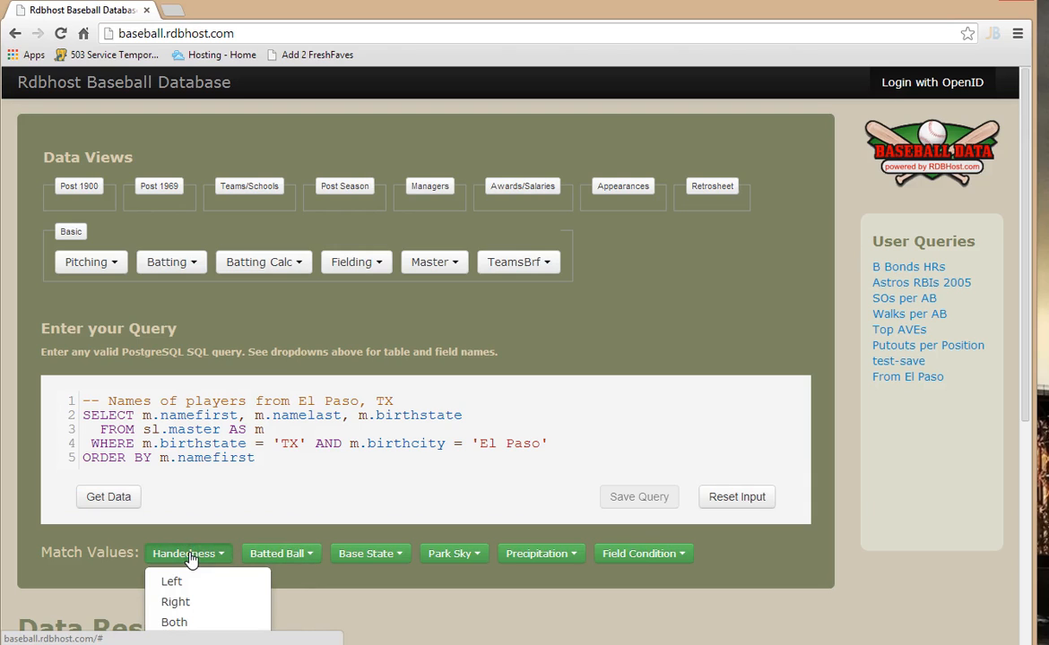
left_click(274, 554)
scroll(385, 538, "down", 1)
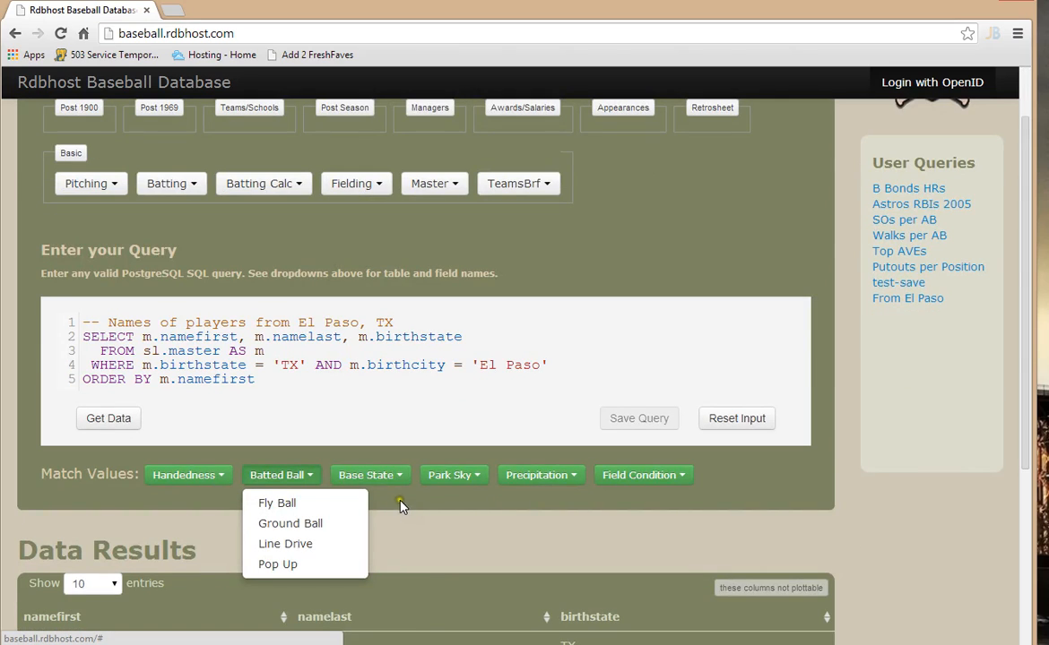
left_click(375, 476)
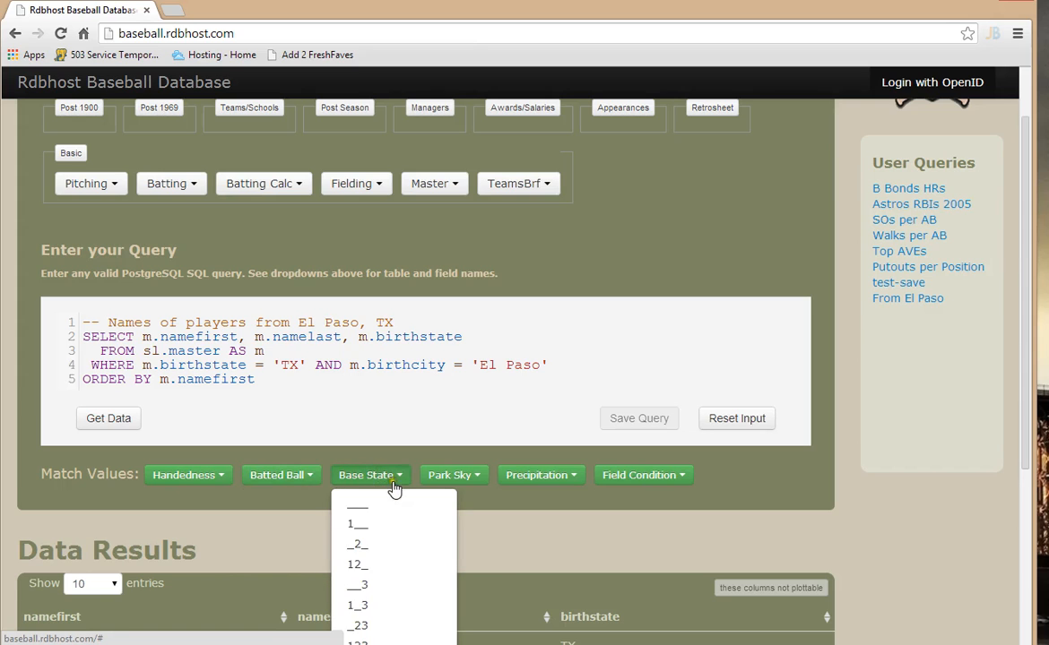
scroll(395, 489, "down", 3)
scroll(471, 482, "up", 2)
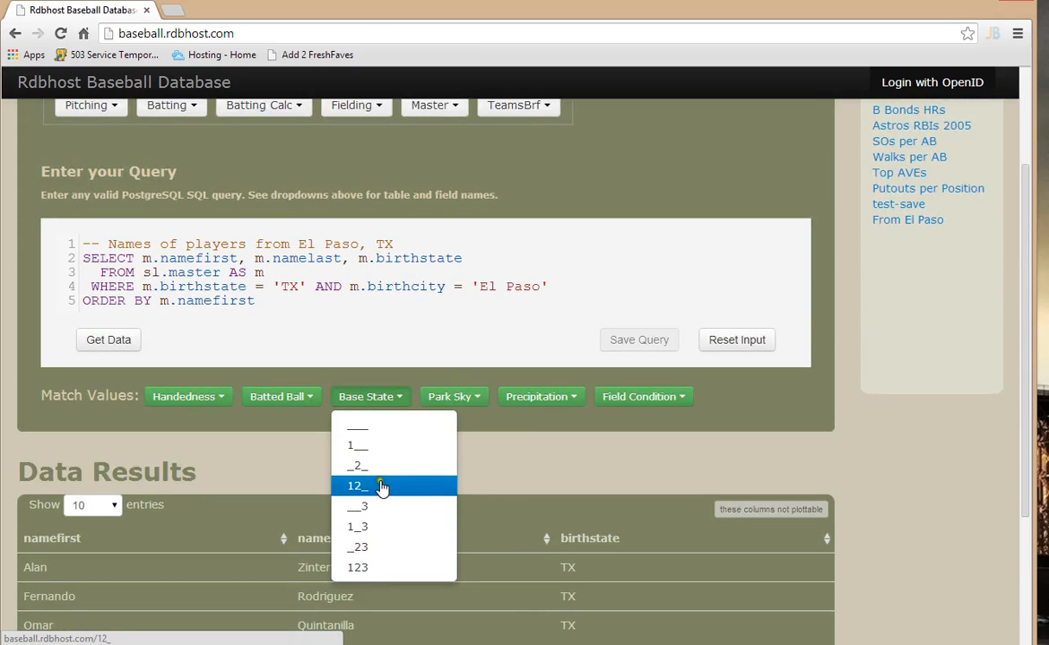
left_click(524, 424)
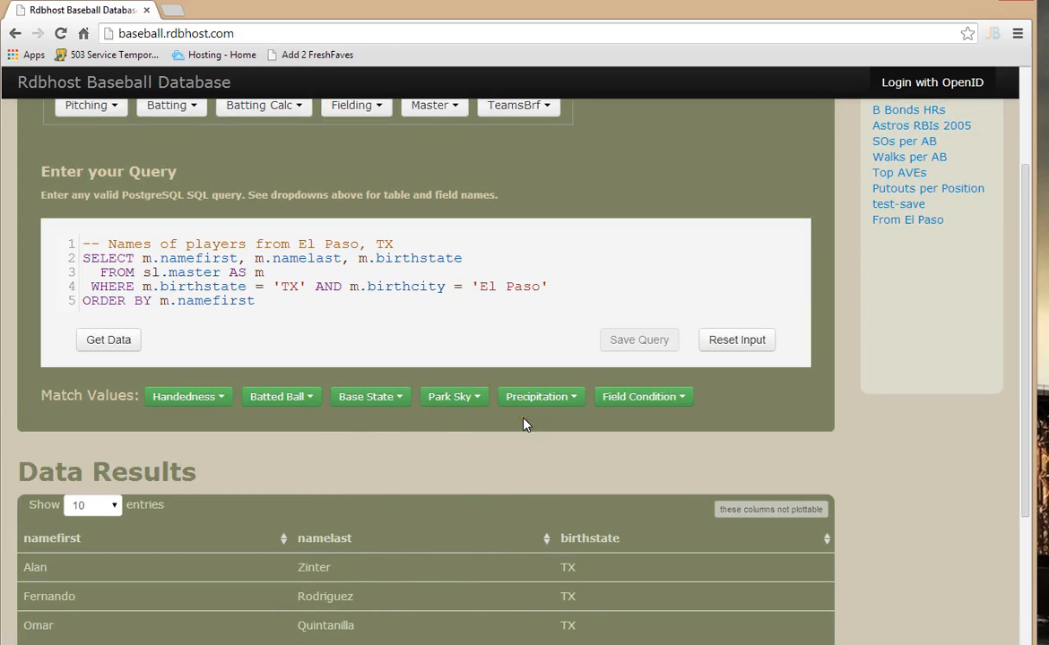
Step: Copy the entire query text, from the description comment through the ORDER BY line
left_click(526, 318)
left_click_drag(255, 301, 61, 235)
key("ctrl+c")
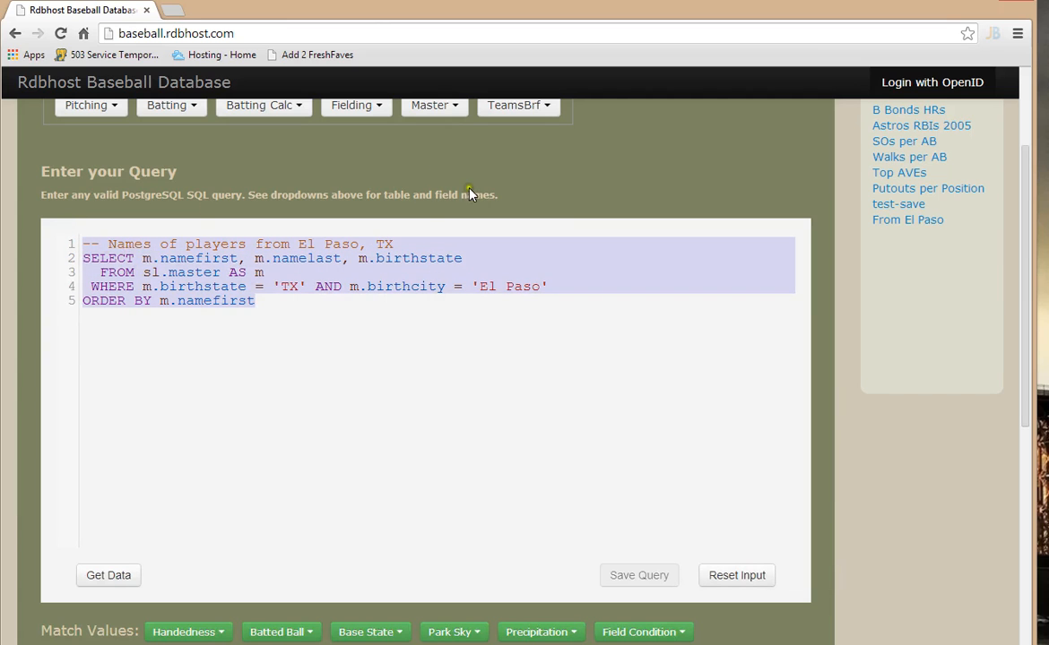
Step: Start an OpenID login and fill in the OpenID identifier URL with the saved LiveJournal identifier
scroll(561, 189, "up", 2)
left_click(919, 84)
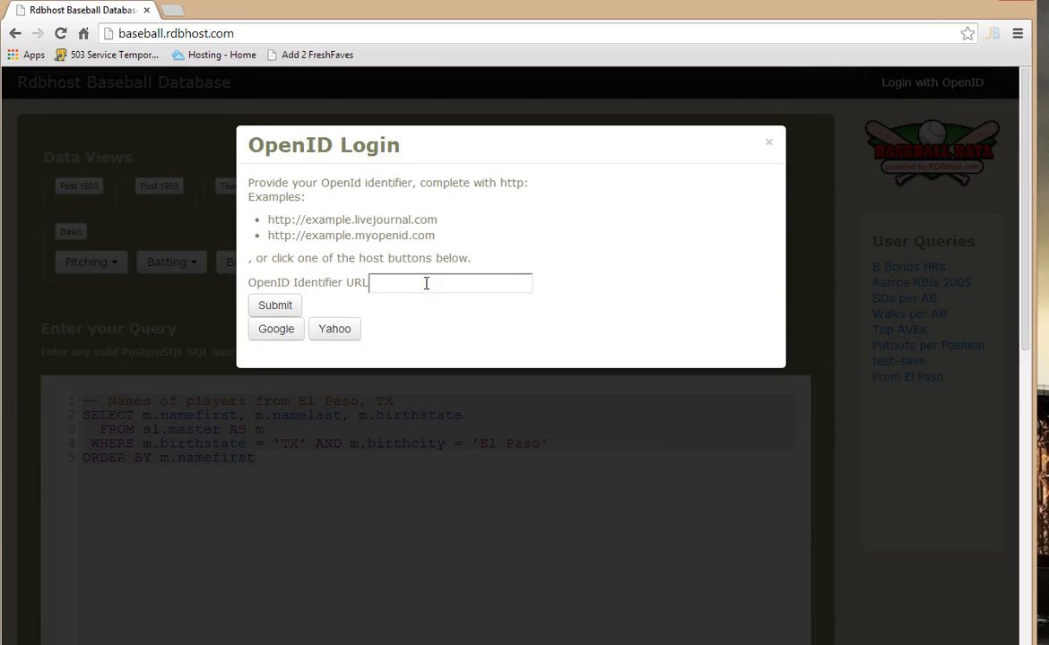
left_click(427, 281)
left_click(426, 284)
left_click(427, 282)
type("pd")
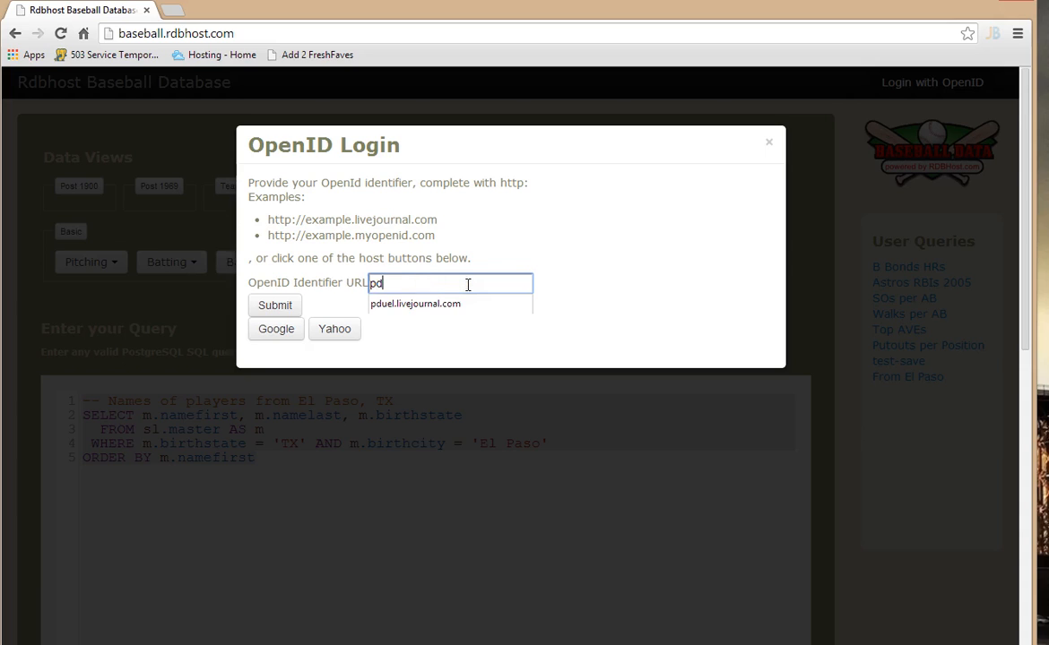
key("Down")
key("Return")
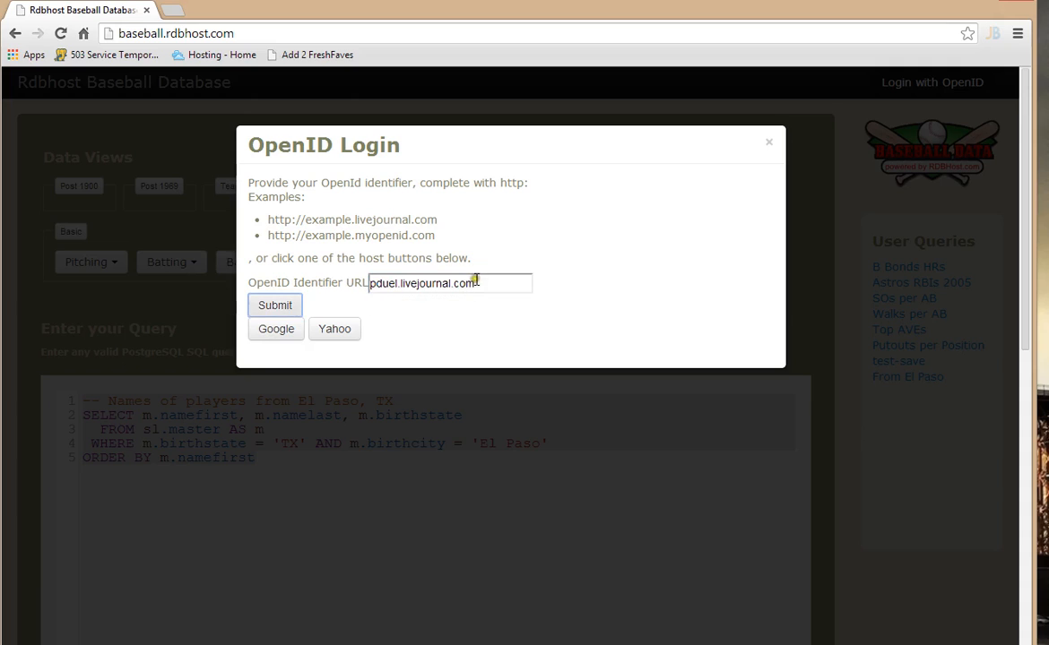
Step: Submit the OpenID login and allow LiveJournal to pass the identity to the site just this time
left_click(278, 306)
left_click(278, 306)
left_click(278, 306)
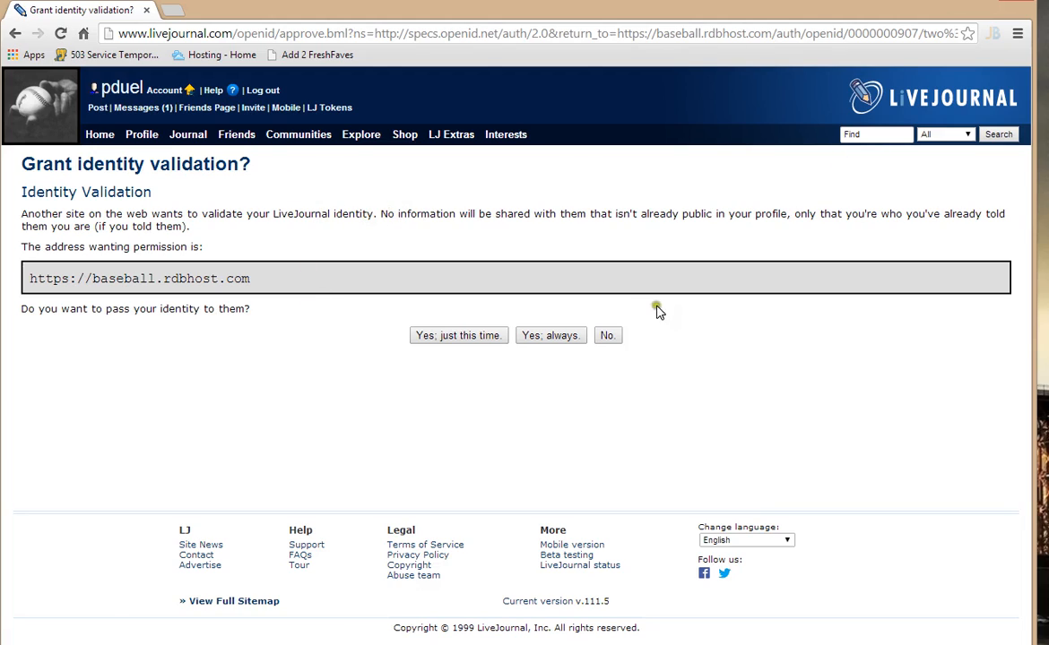
left_click(462, 338)
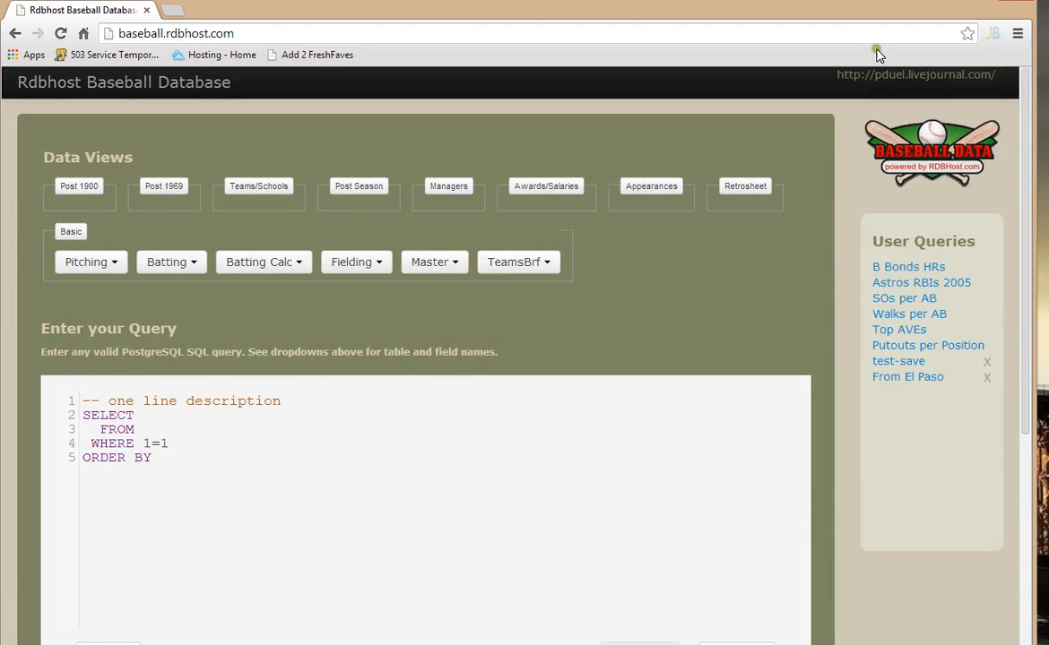
Step: Replace the whole template query in the editor with the copied query for players from El Paso, TX
left_click_drag(1002, 75, 973, 78)
left_click_drag(539, 431, 518, 438)
left_click_drag(163, 459, 23, 375)
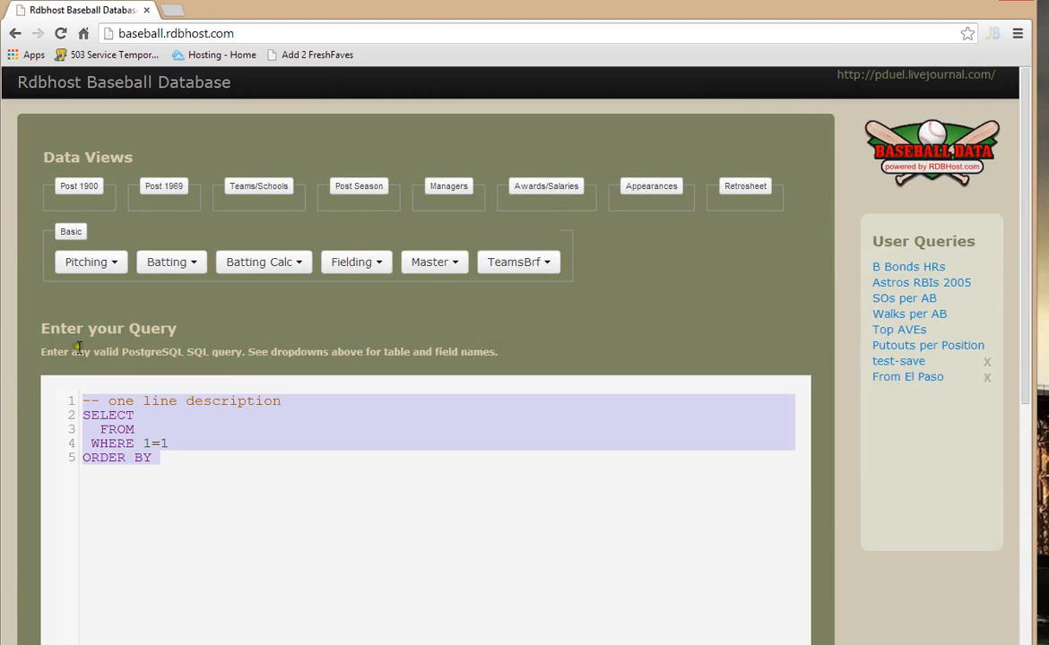
key("ctrl+v")
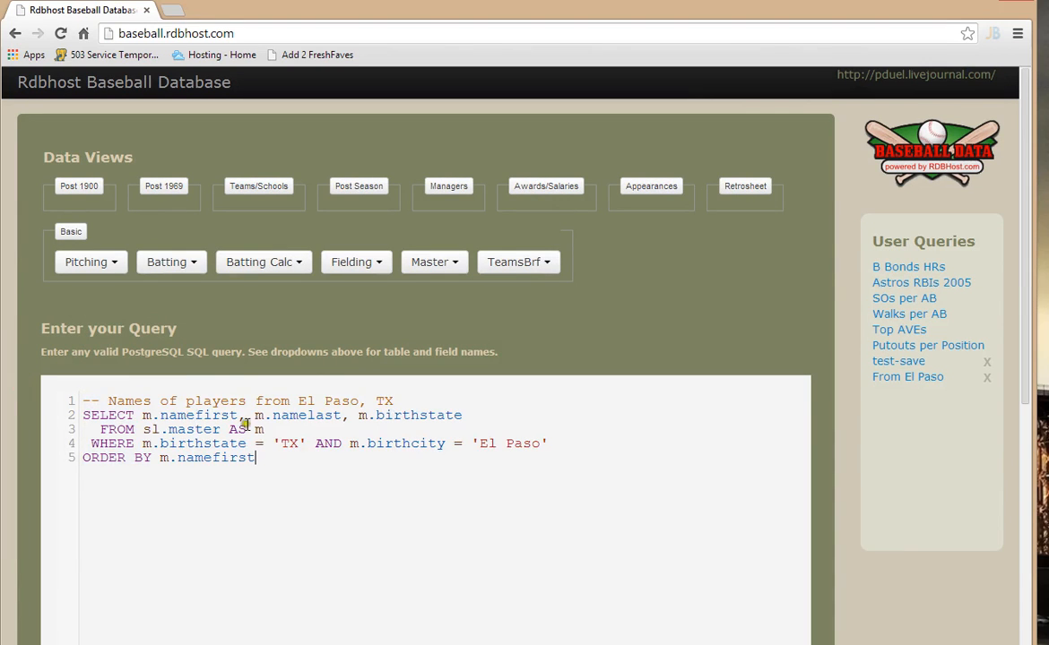
Step: Run the El Paso, TX players query and look over the returned data results
left_click(399, 395)
scroll(441, 392, "down", 2)
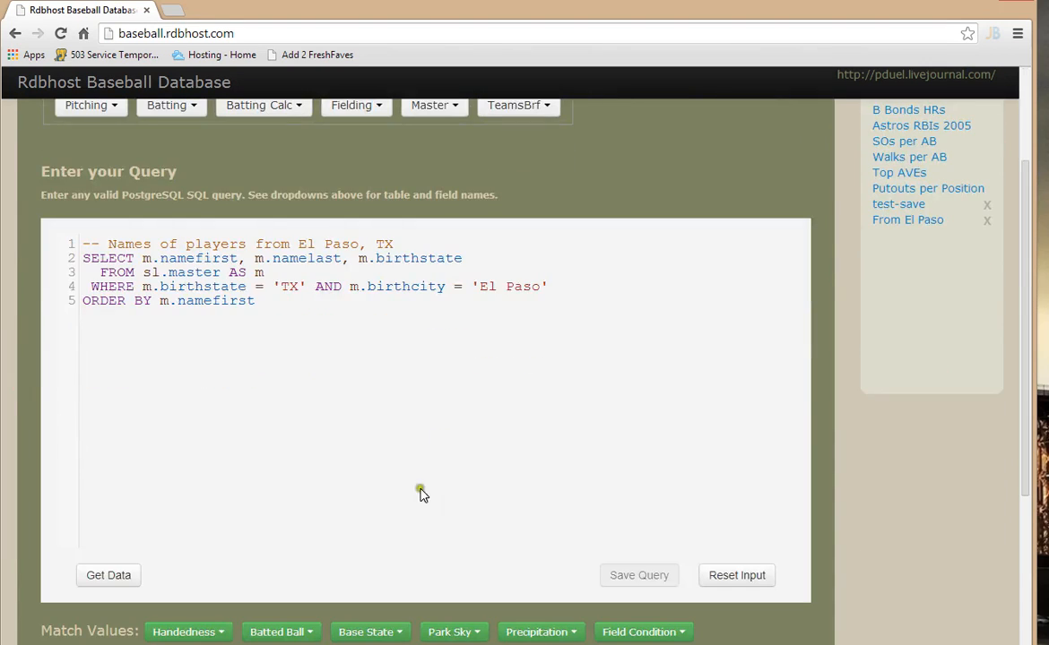
left_click(104, 570)
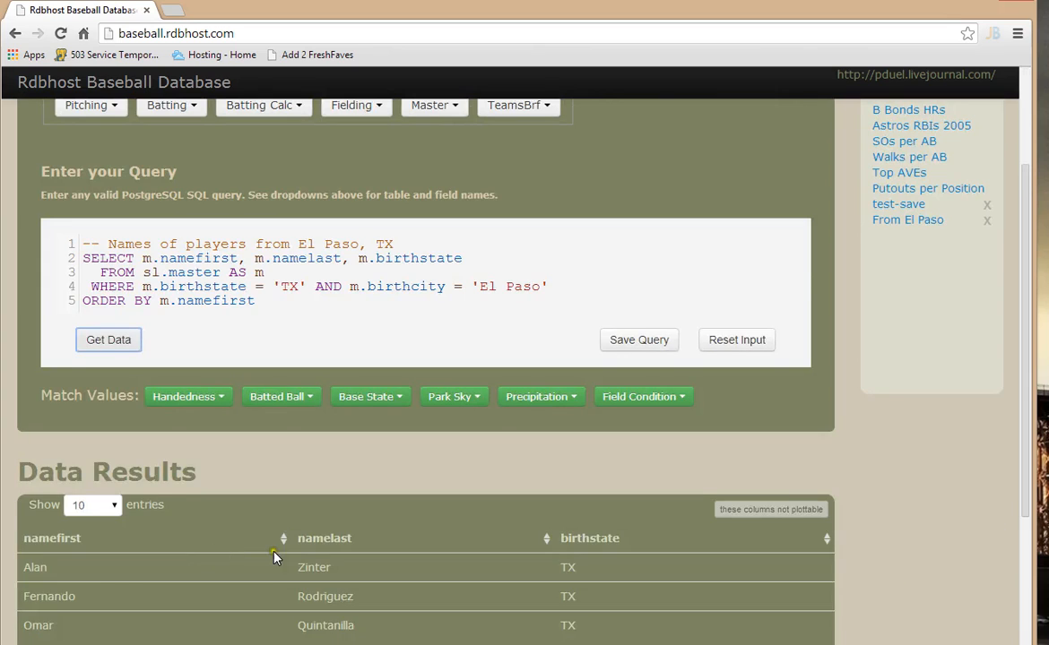
scroll(269, 538, "down", 3)
scroll(291, 574, "up", 4)
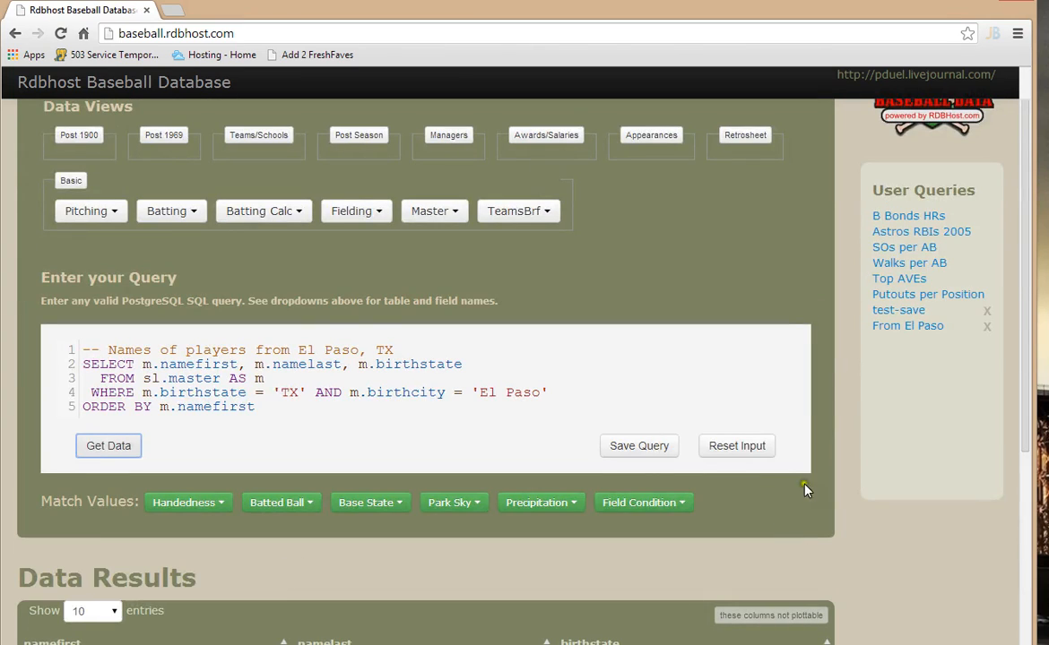
Step: Delete the existing saved user query "From El Paso" and save the current query under the name "From El Paso"
left_click(990, 332)
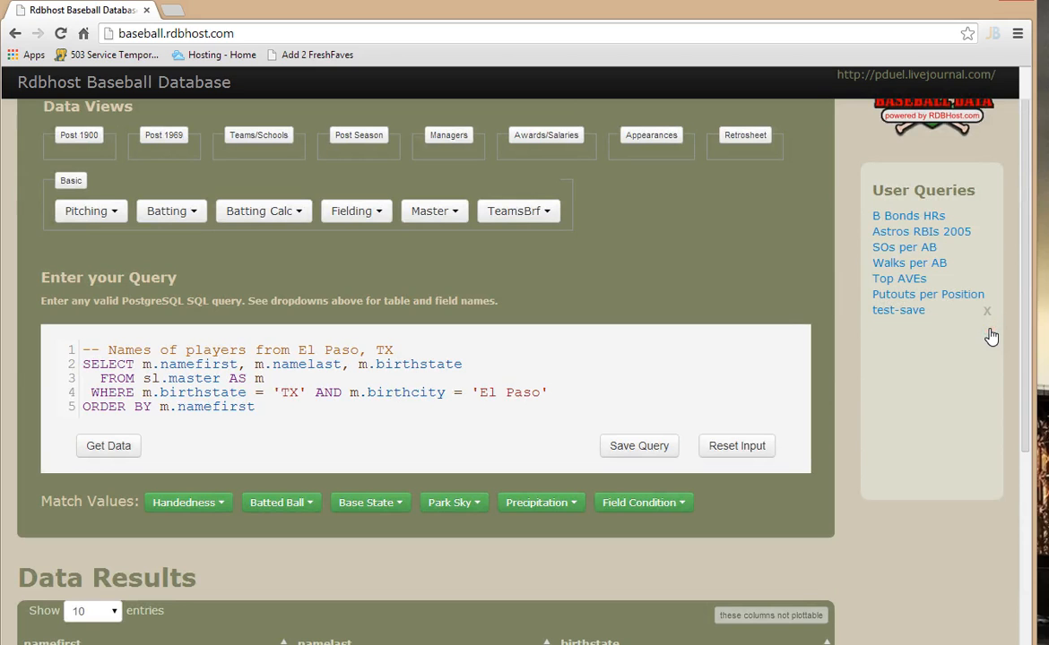
left_click(638, 452)
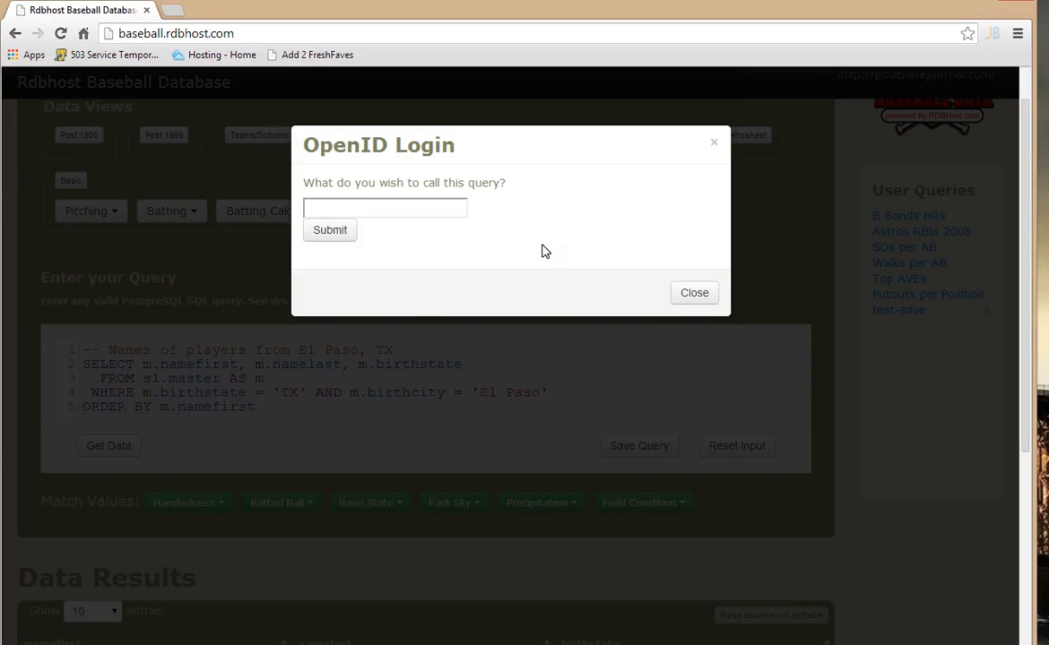
left_click(461, 208)
type("F")
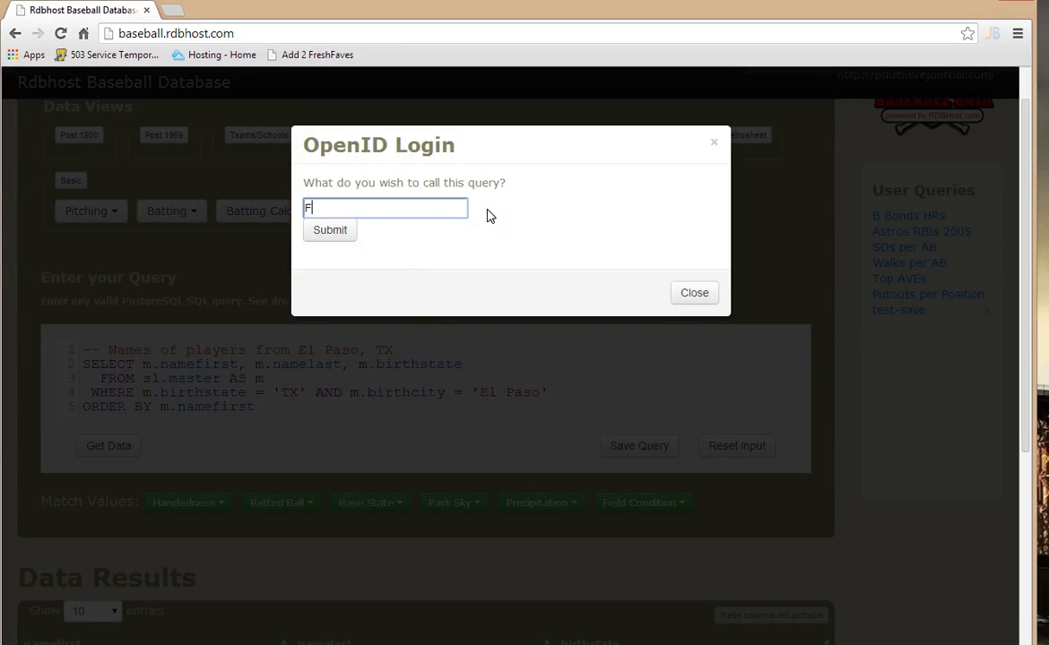
type("rom El Paso")
left_click(320, 233)
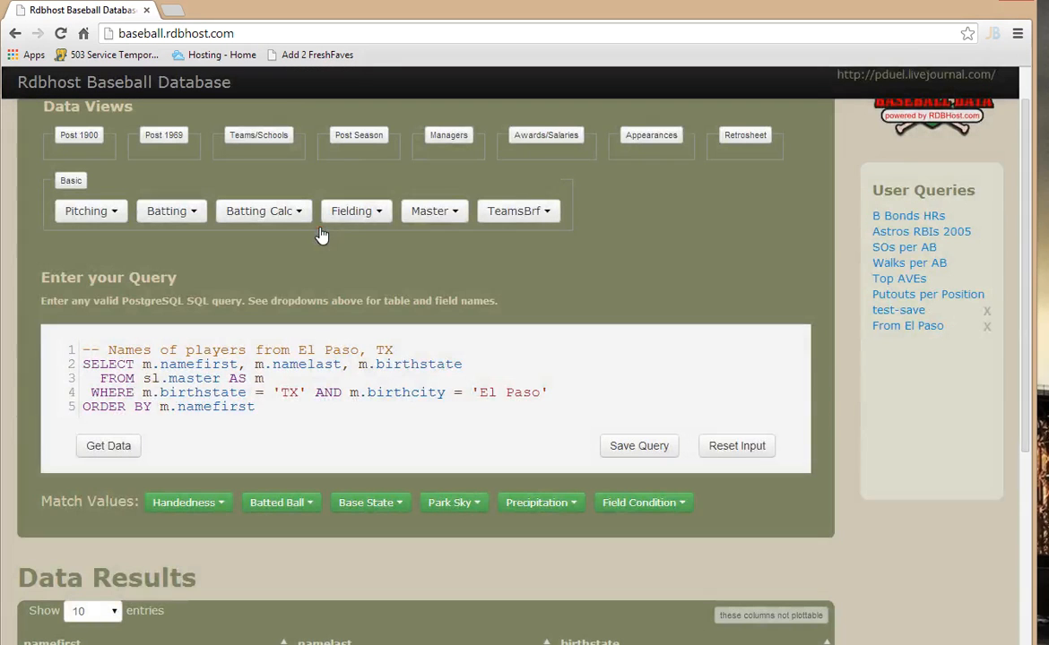